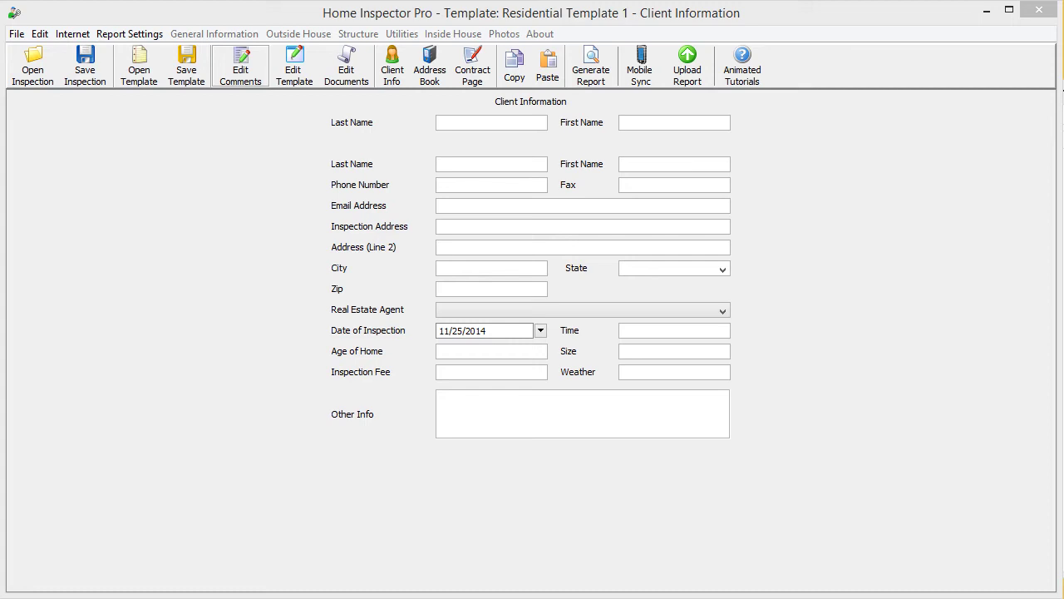
- Open the Add/Review Photos page from the Photos menu
left_click(504, 34)
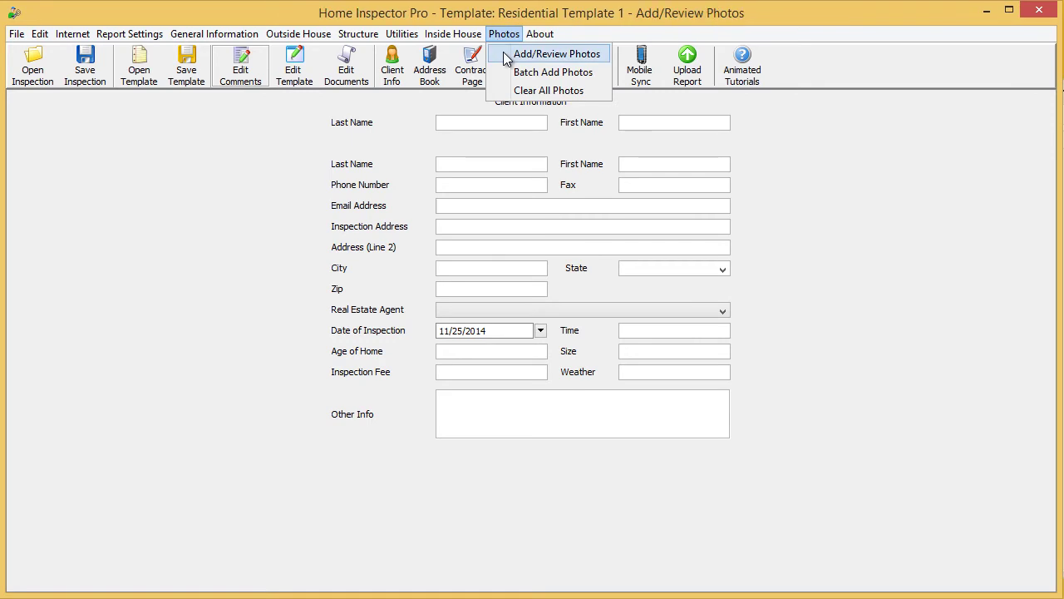
left_click(505, 56)
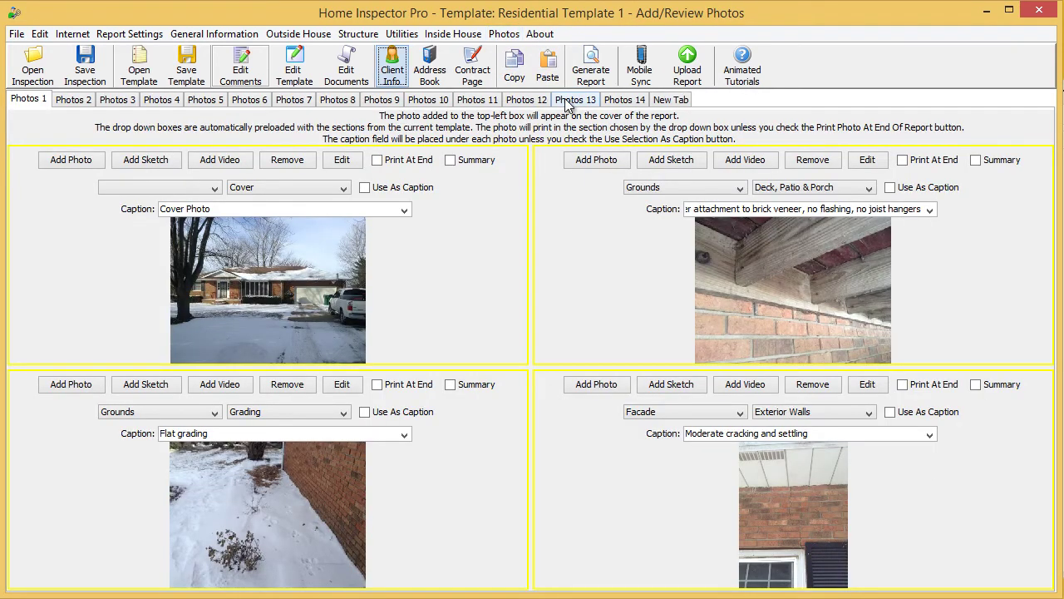
- On Photos 14, load HIP roof video.mp4 from the Desktop into the lower-left slot
left_click(617, 101)
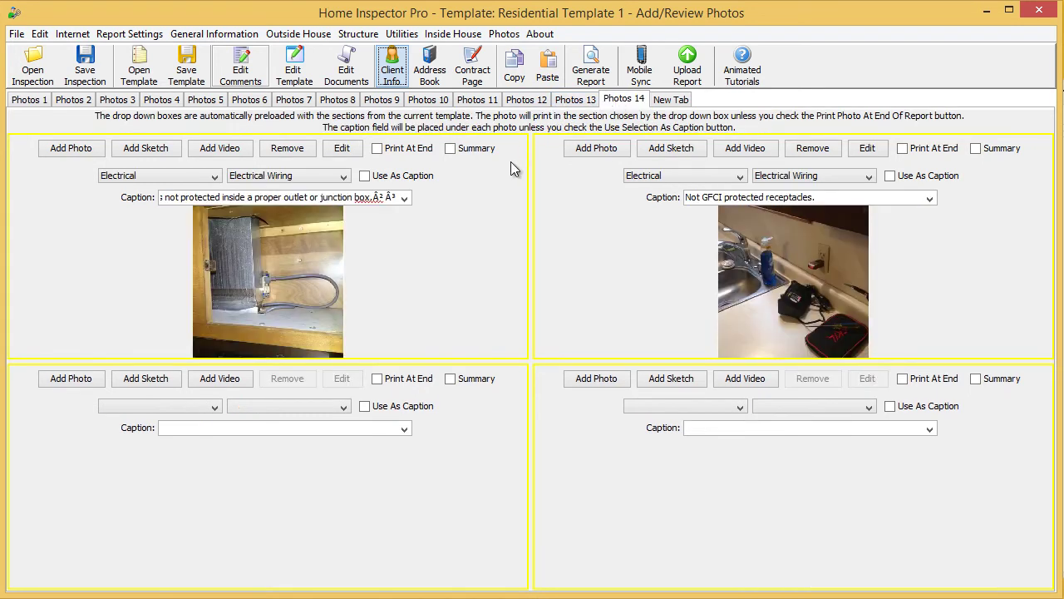
left_click(218, 380)
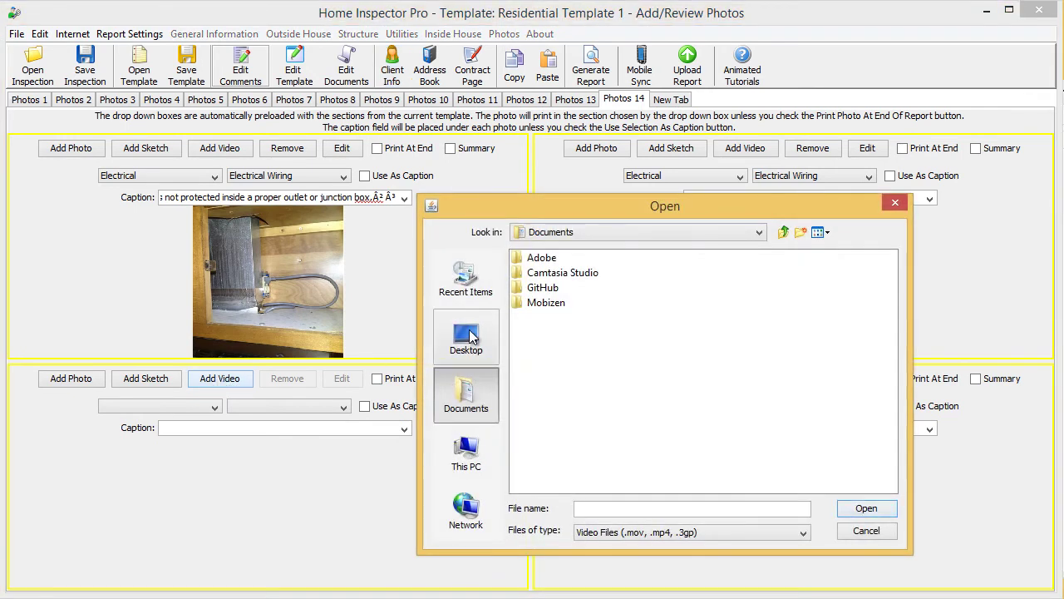
left_click(468, 335)
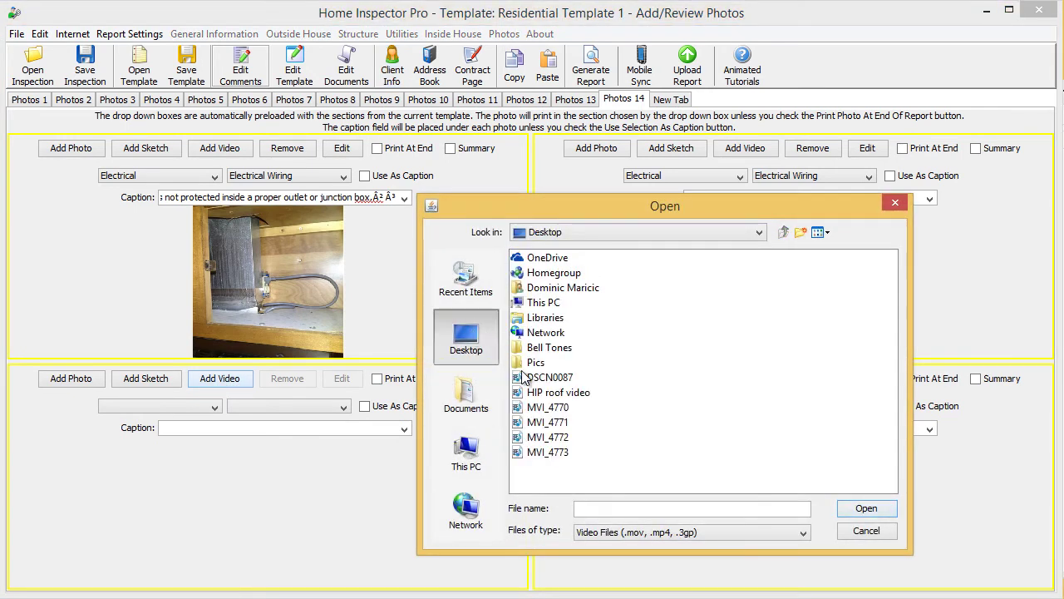
left_click(535, 393)
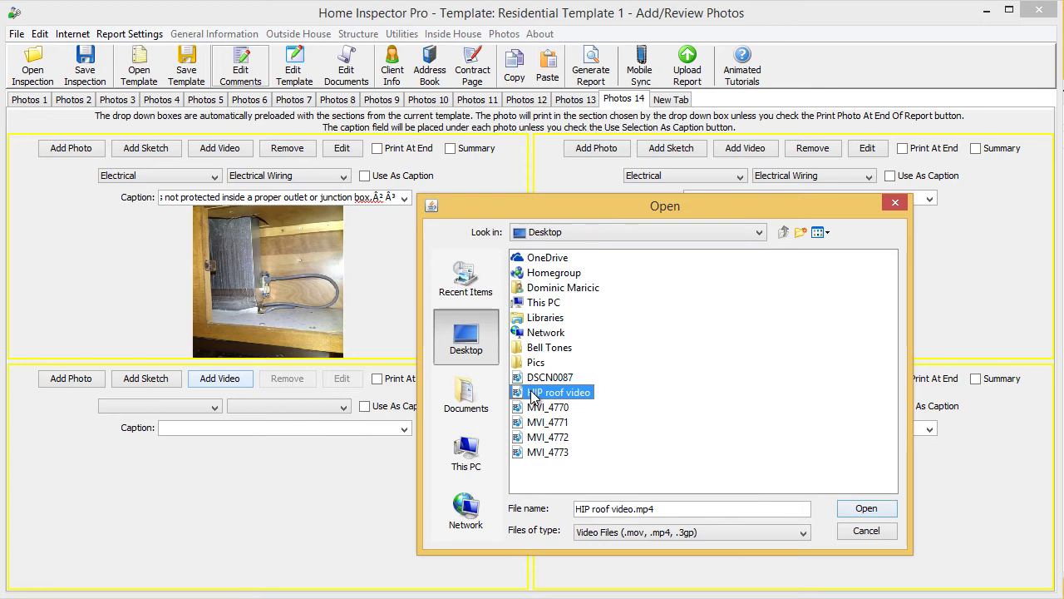
left_click(865, 509)
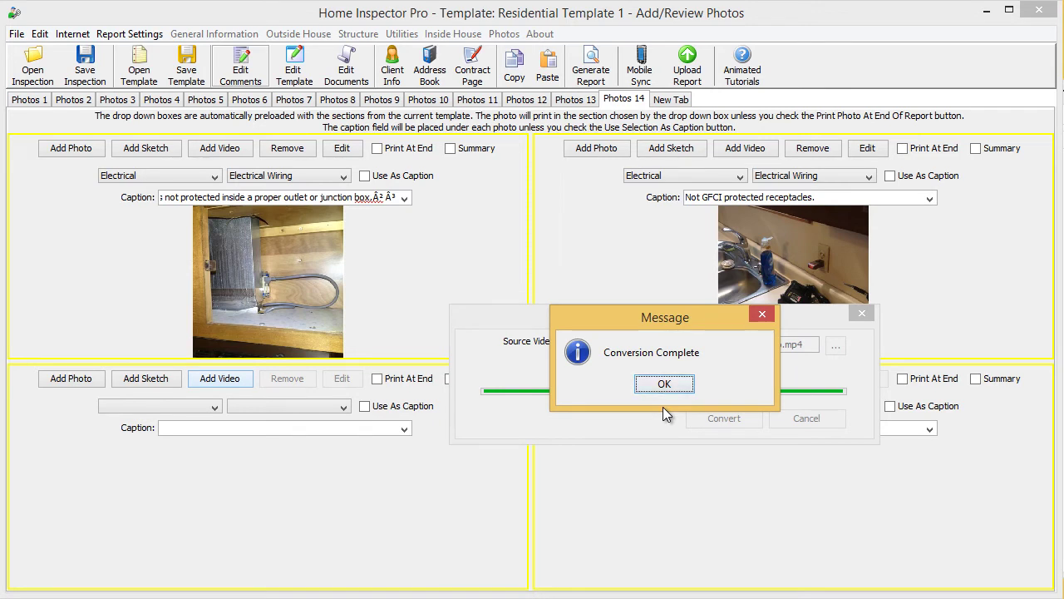
- Dismiss the conversion notice and file the video under Roof / Flashing
left_click(664, 383)
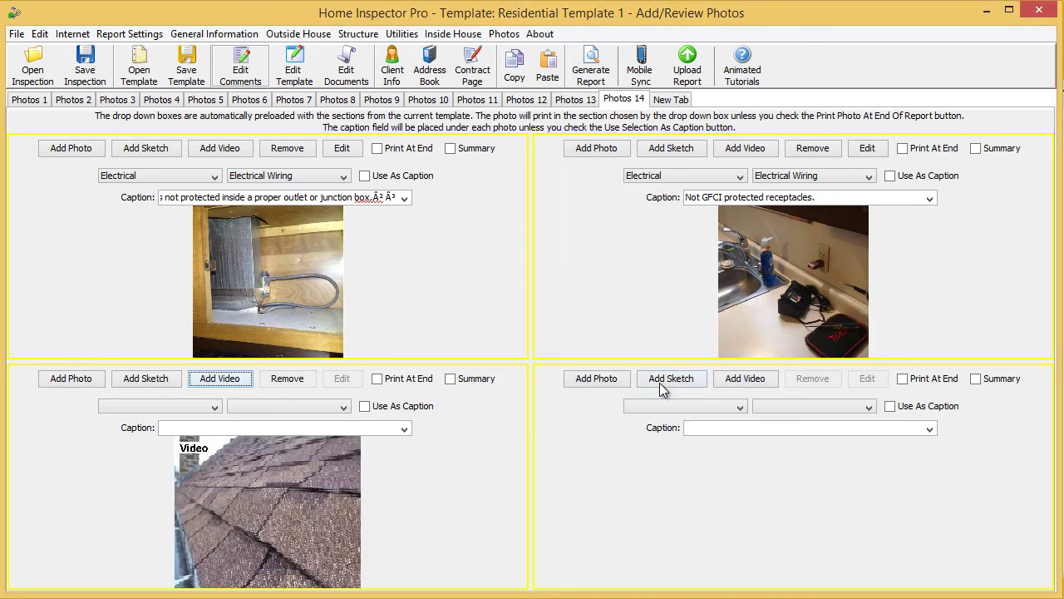
left_click(210, 401)
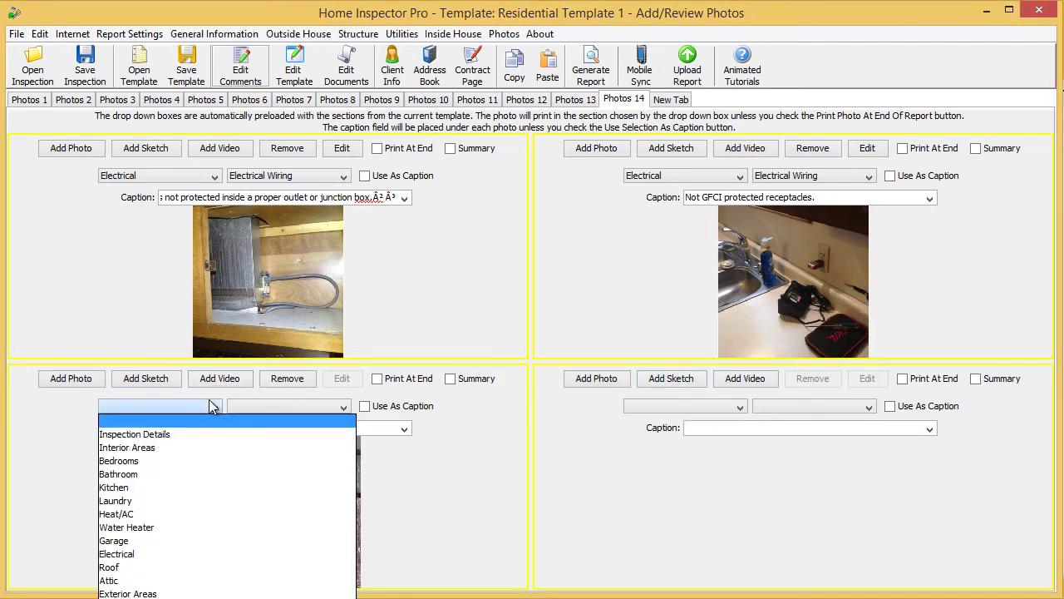
left_click(160, 568)
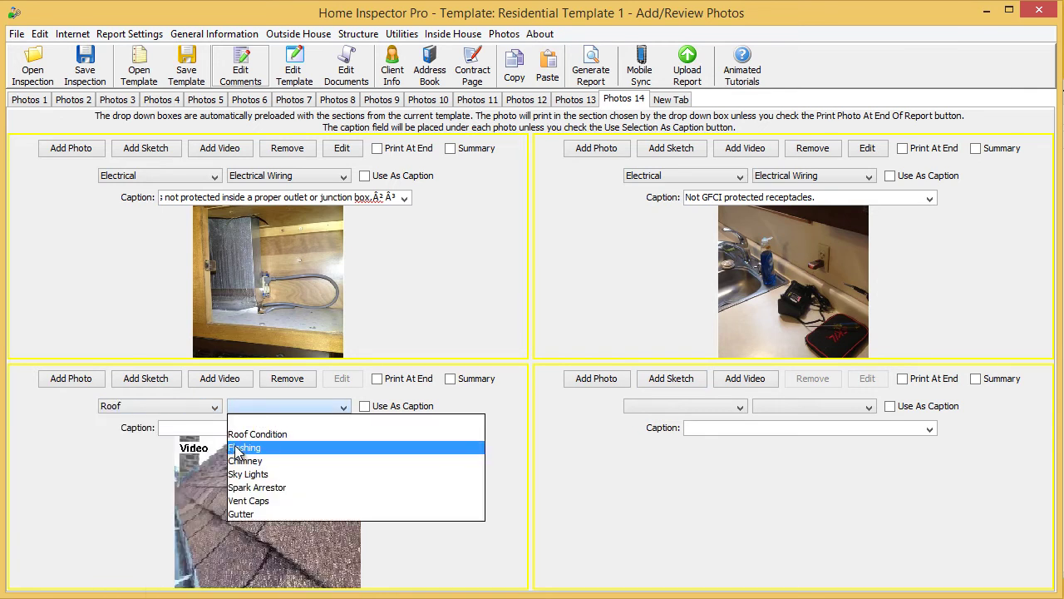
left_click(237, 449)
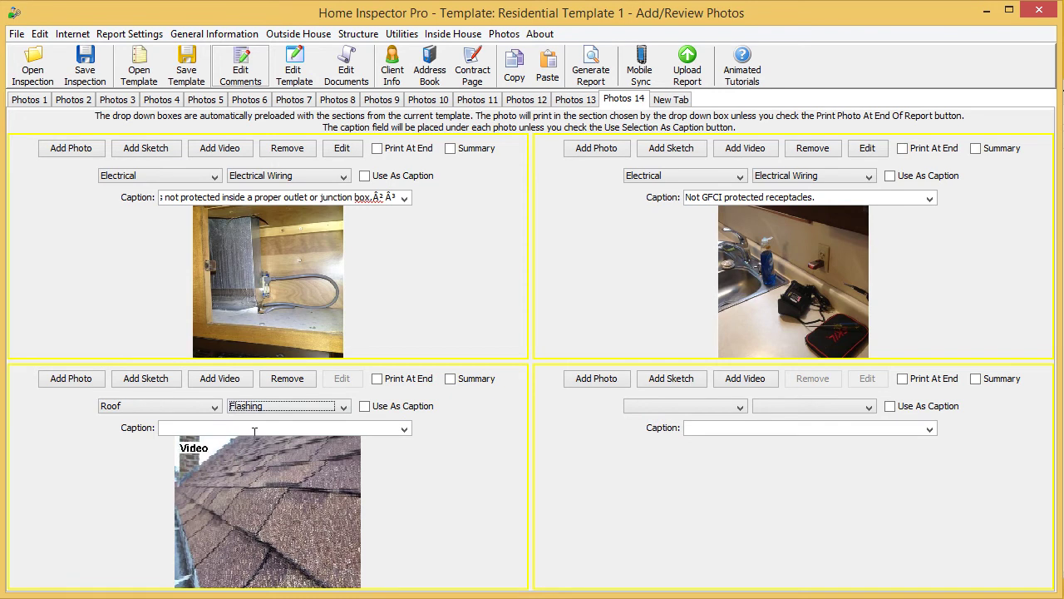
- Caption the video 'Press PLAY to watch video'
left_click(257, 429)
type("Press P")
key("BackSpace")
type("PLAY to ")
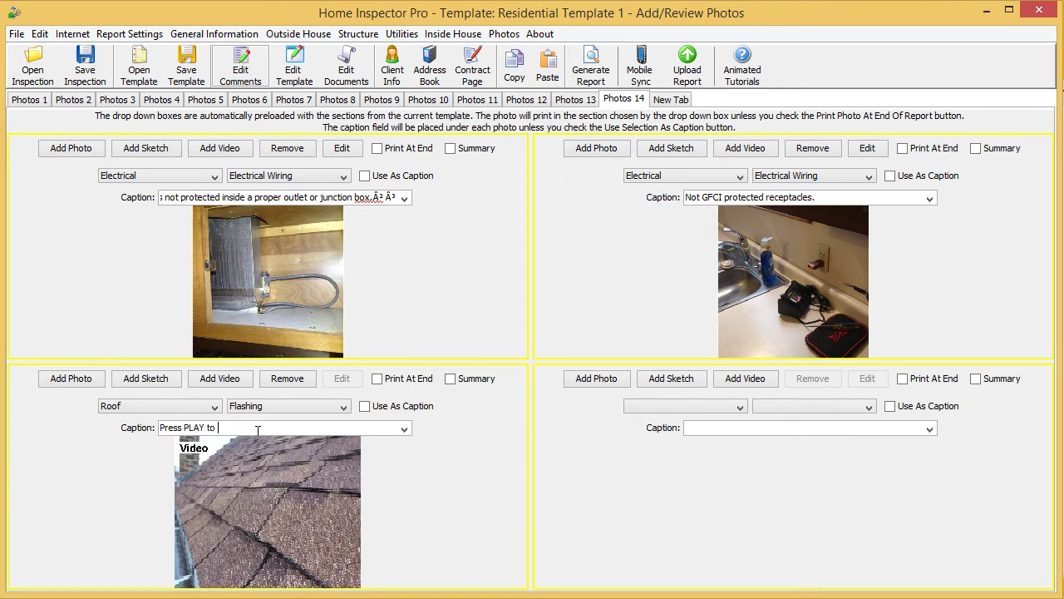
type("watch video")
- Generate the inspection report with default print settings and save it as Test.pdf
left_click(591, 69)
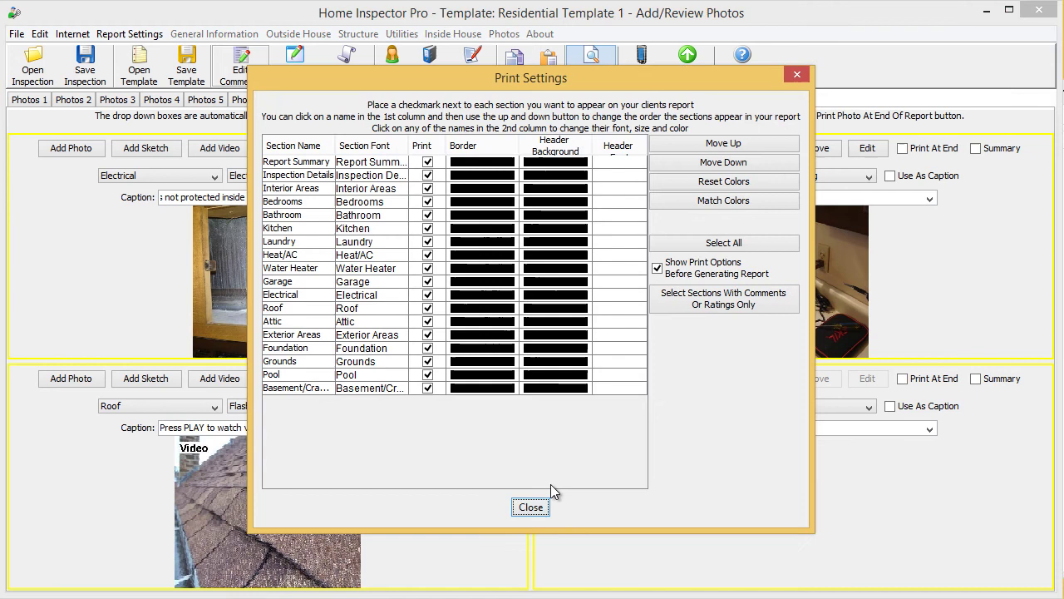
left_click(534, 505)
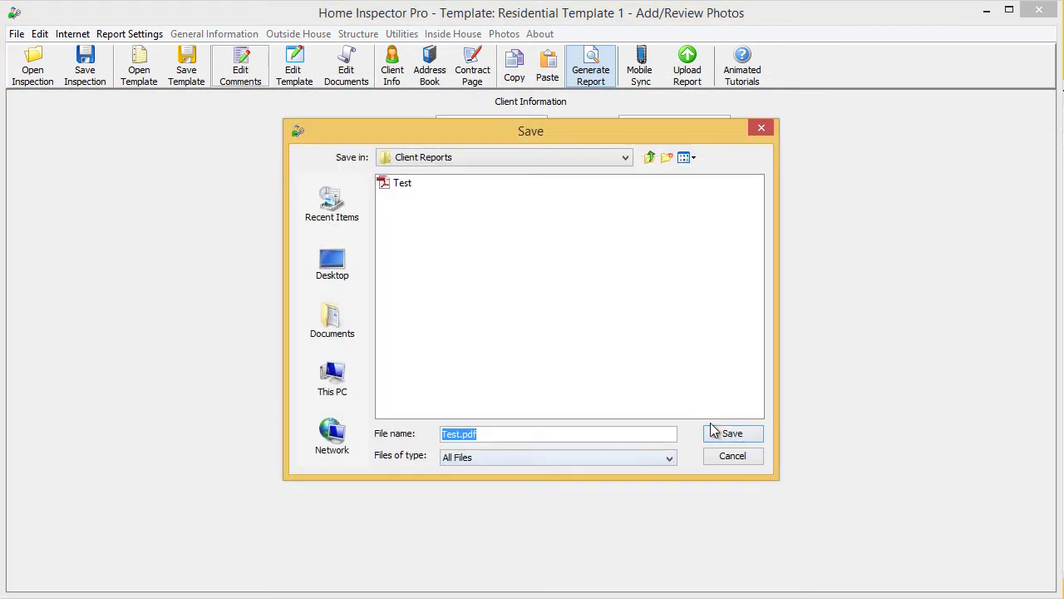
left_click(723, 434)
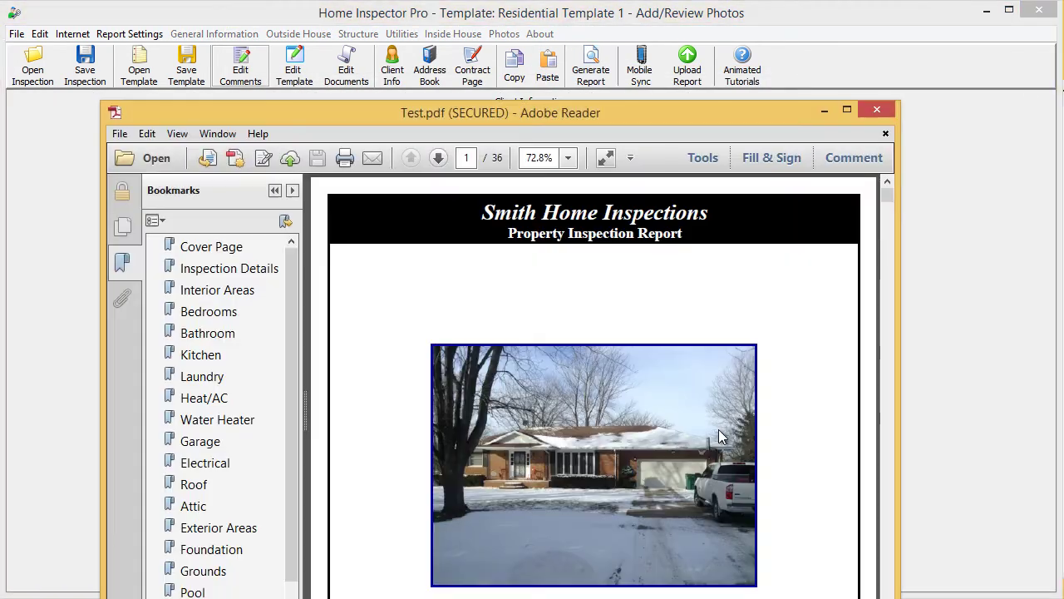
- Maximize the Reader window and go to the Roof Flashing section on page 24
left_click_drag(442, 113, 344, 15)
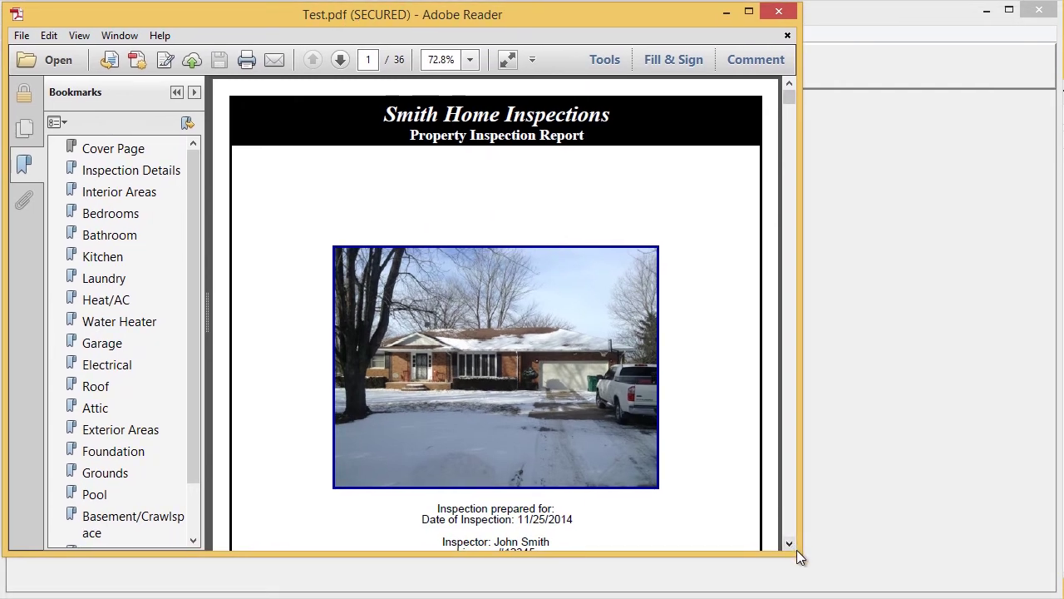
left_click_drag(797, 553, 1053, 588)
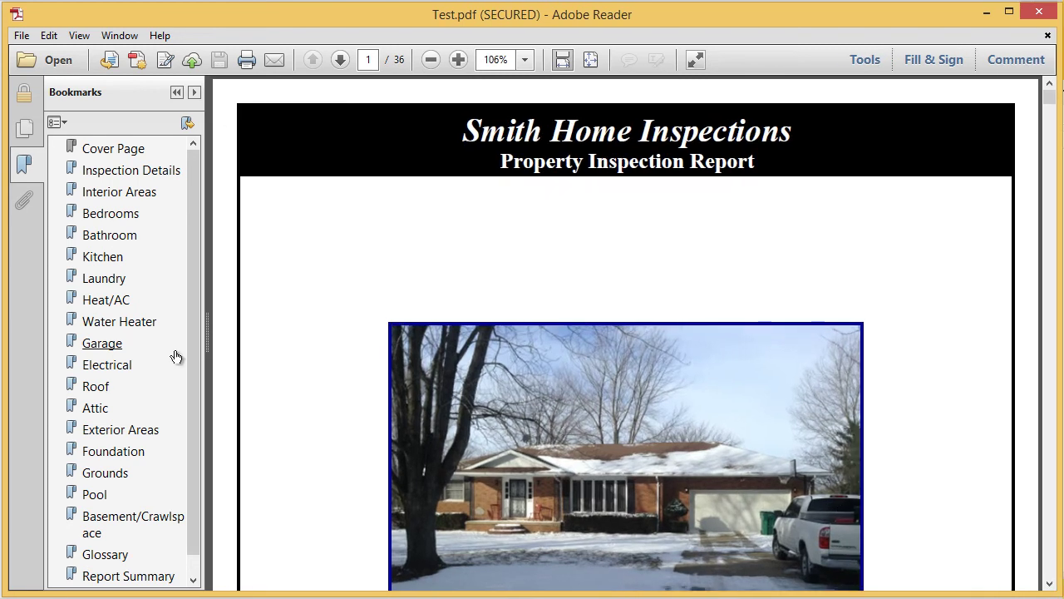
left_click(96, 387)
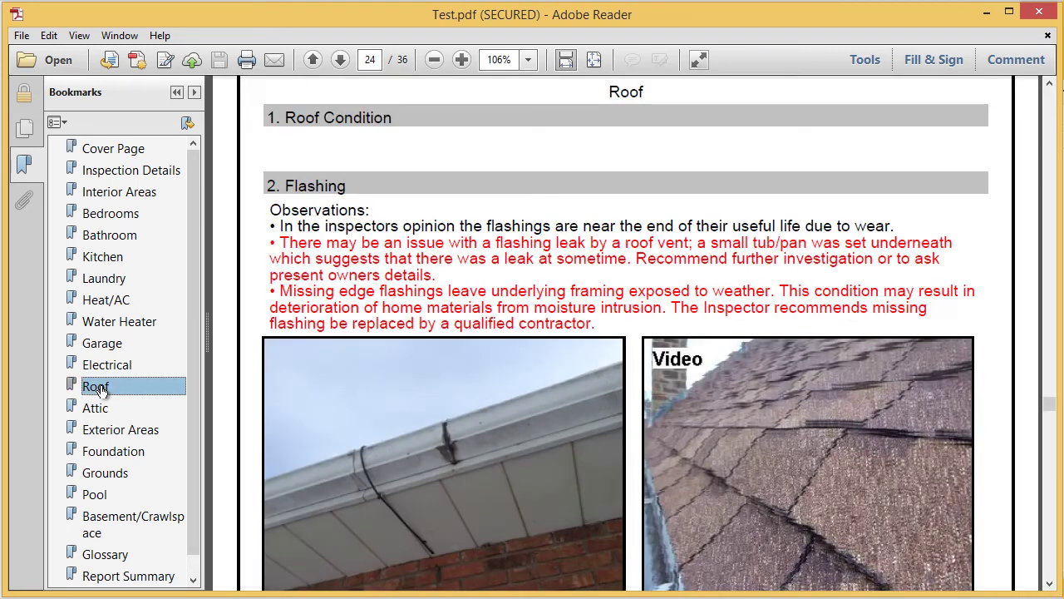
left_click(1050, 584)
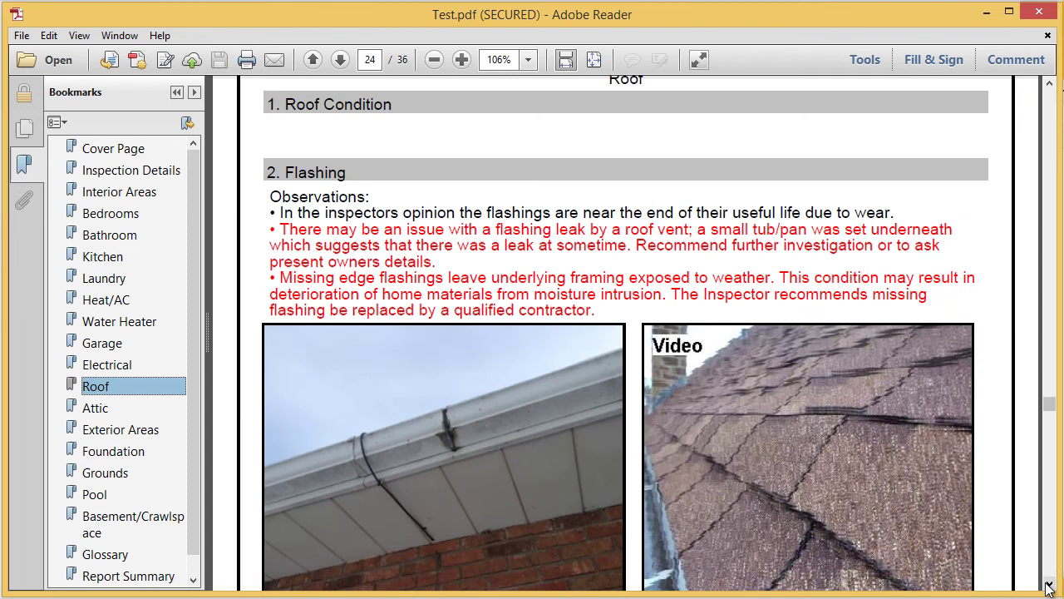
- Activate and play the embedded roof video on page 24
left_click(1049, 584)
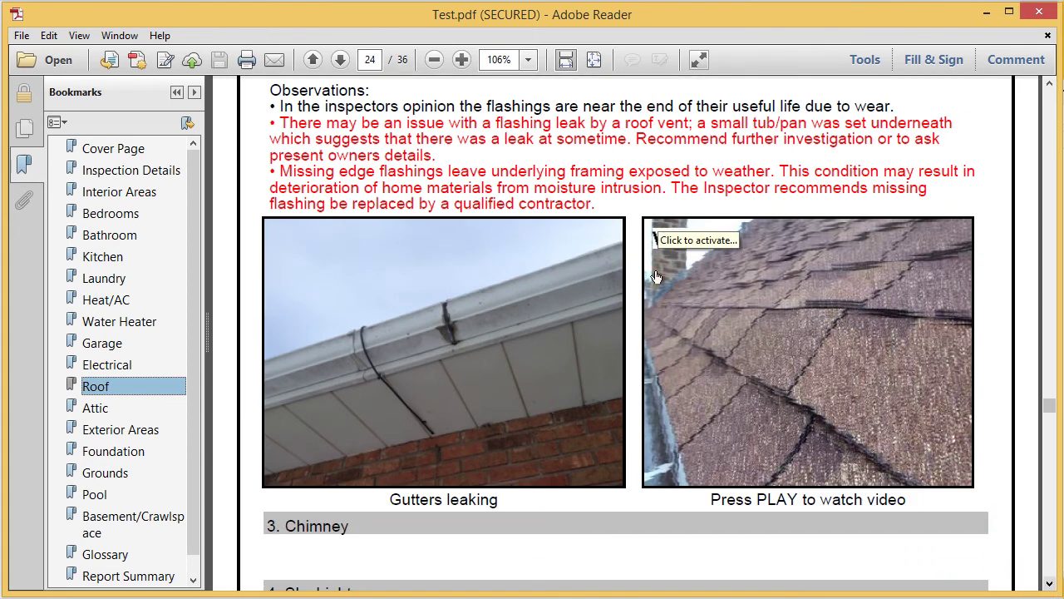
left_click(797, 350)
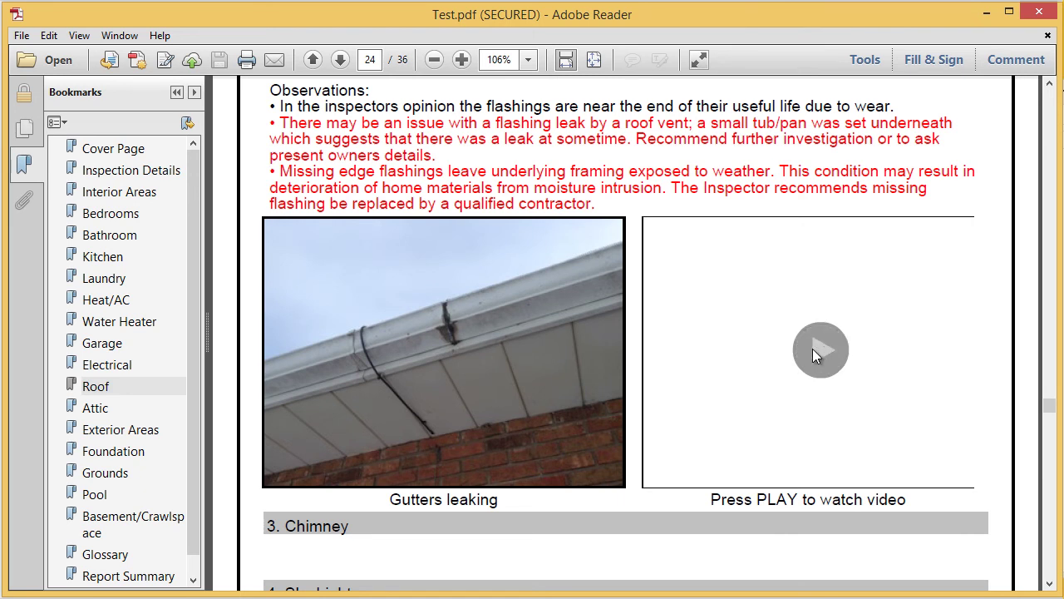
left_click(818, 354)
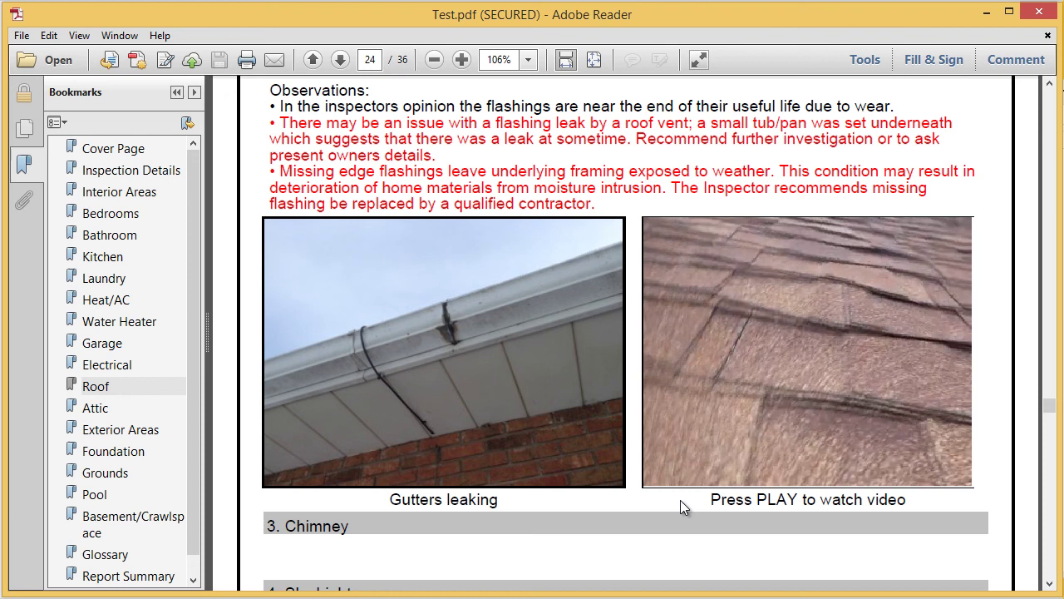
- Move the roof video to a floating window, returning the embed to its Video thumbnail
right_click(808, 346)
right_click(743, 316)
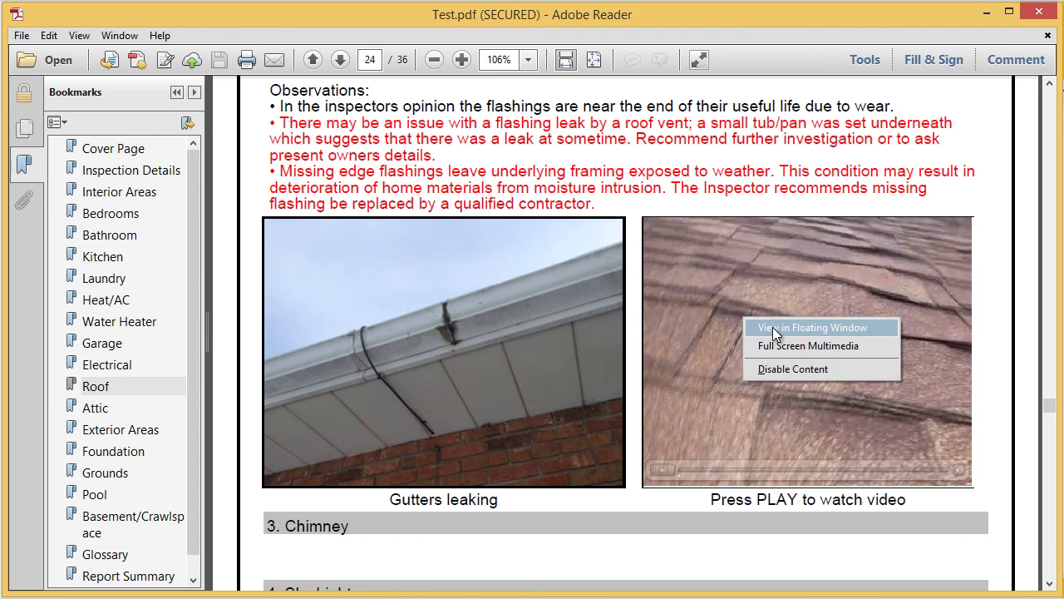
left_click(772, 329)
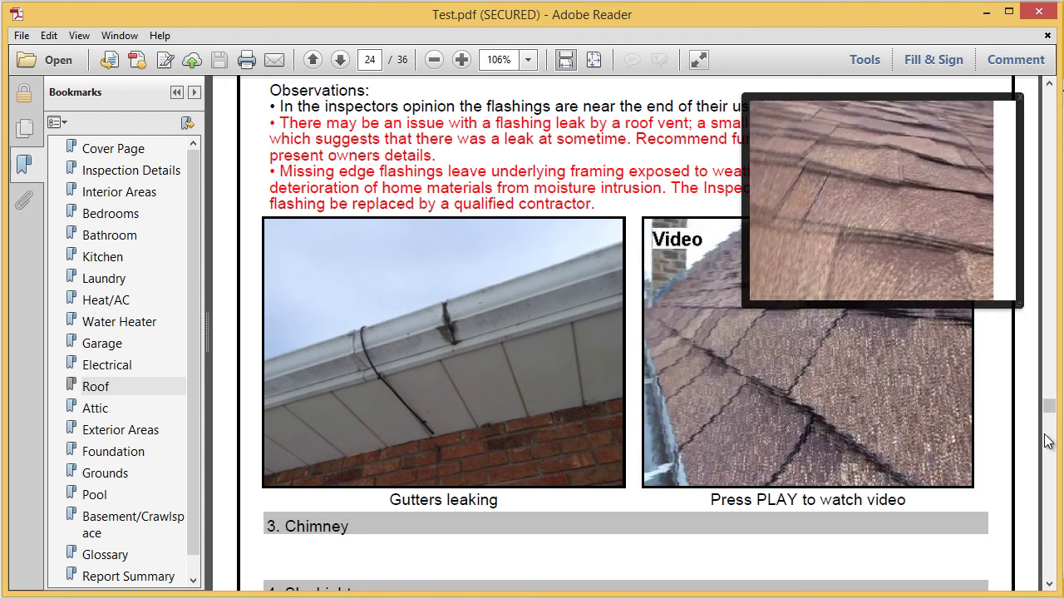
mouse_move(1047, 409)
left_mouse_down()
mouse_move(1050, 425)
mouse_move(1047, 406)
left_mouse_up()
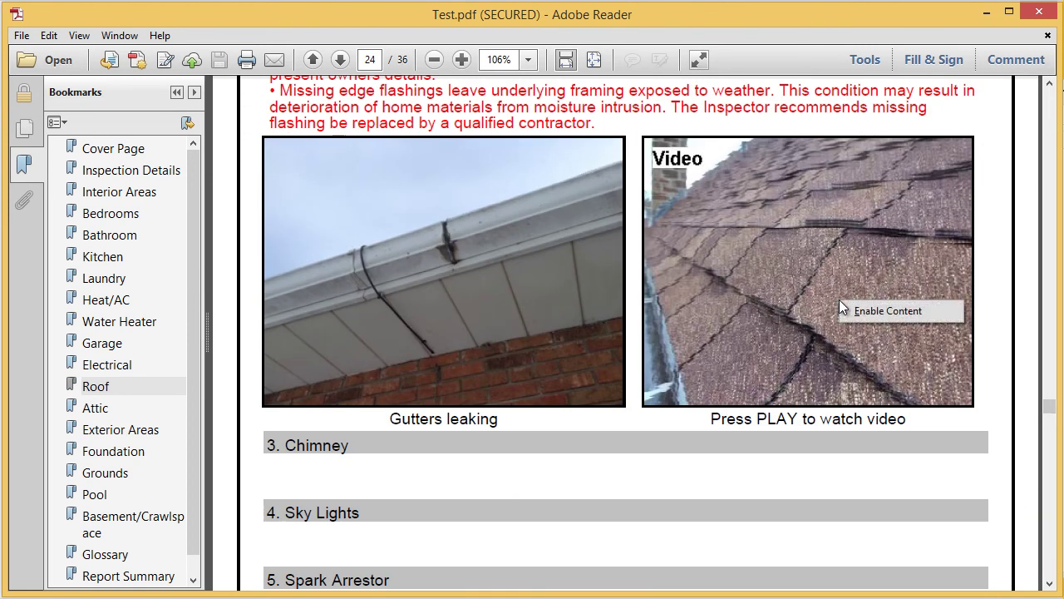